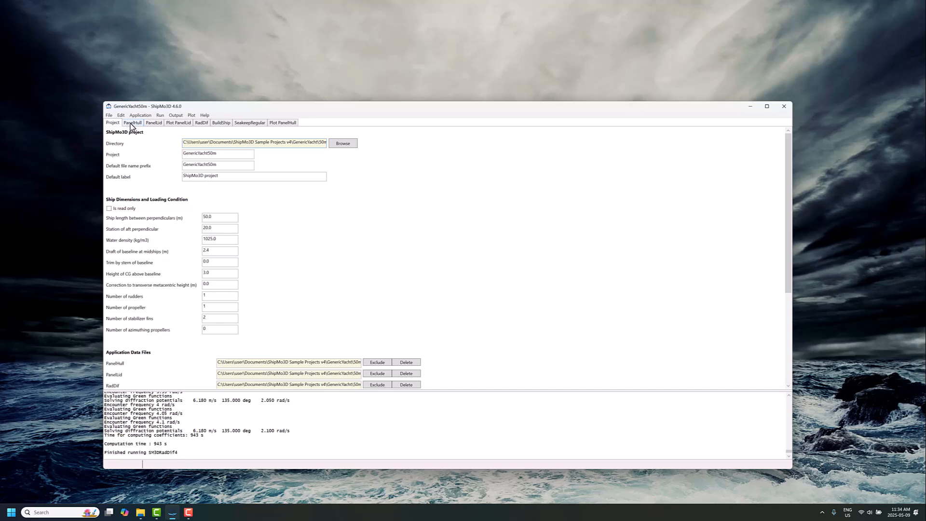
- Browse the project tabs through to the RadDif tab
left_click(130, 123)
left_click(154, 124)
left_click(181, 124)
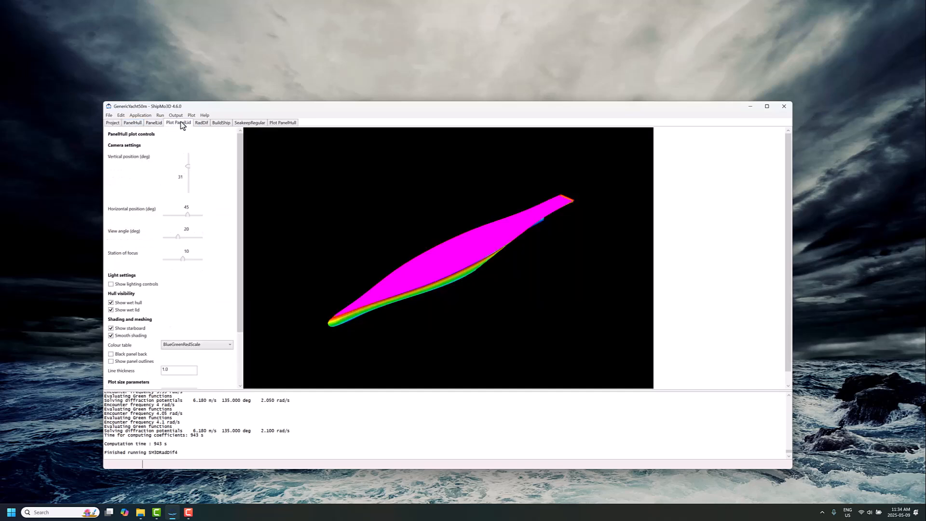
left_click(202, 124)
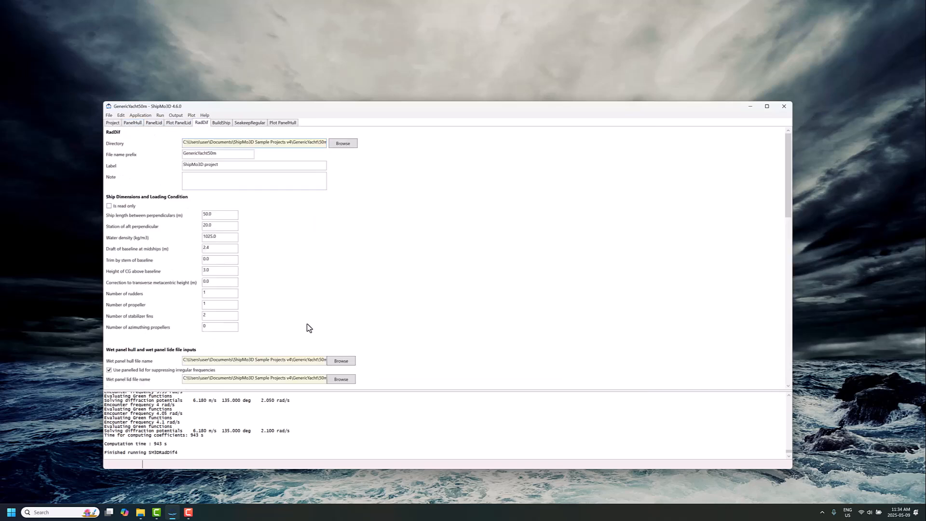
- Review the RadDif encounter frequency, wave diffraction and wave frequency settings
scroll(306, 324, "down", 3)
scroll(305, 326, "down", 2)
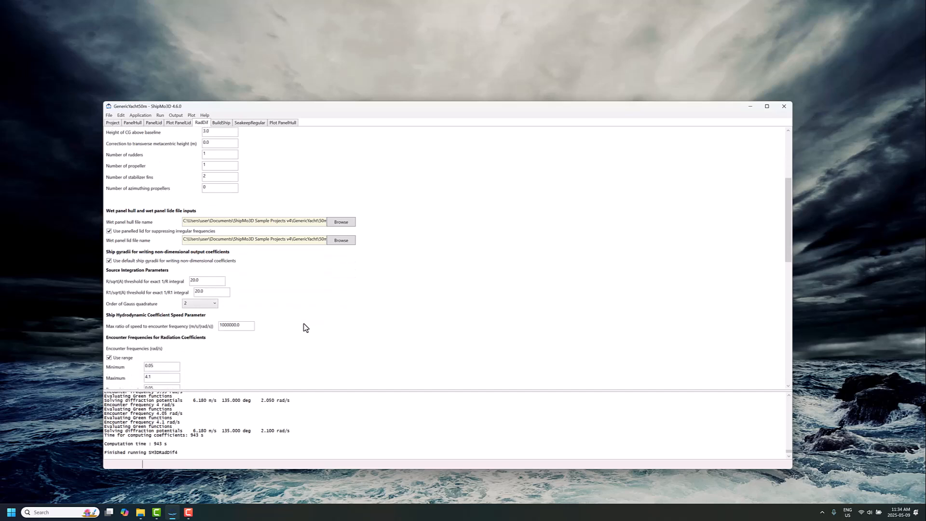
scroll(305, 328, "down", 3)
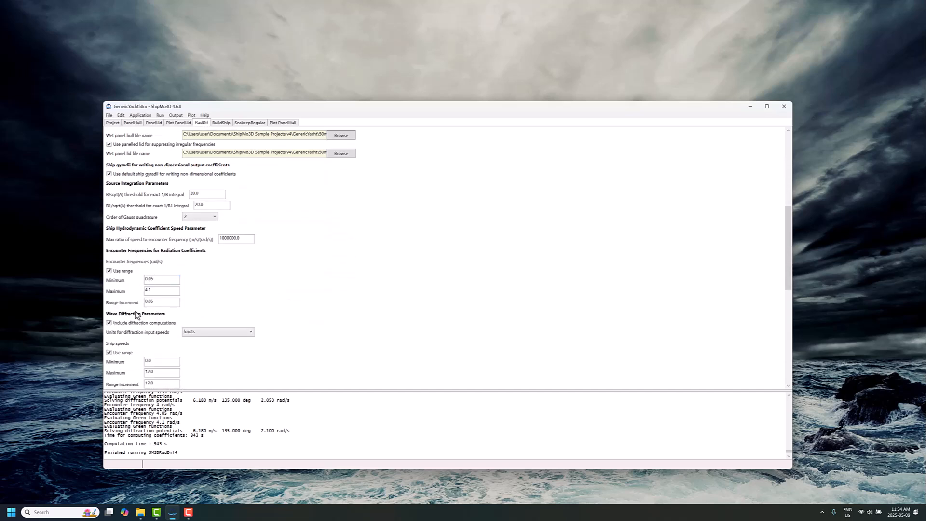
scroll(144, 299, "down", 3)
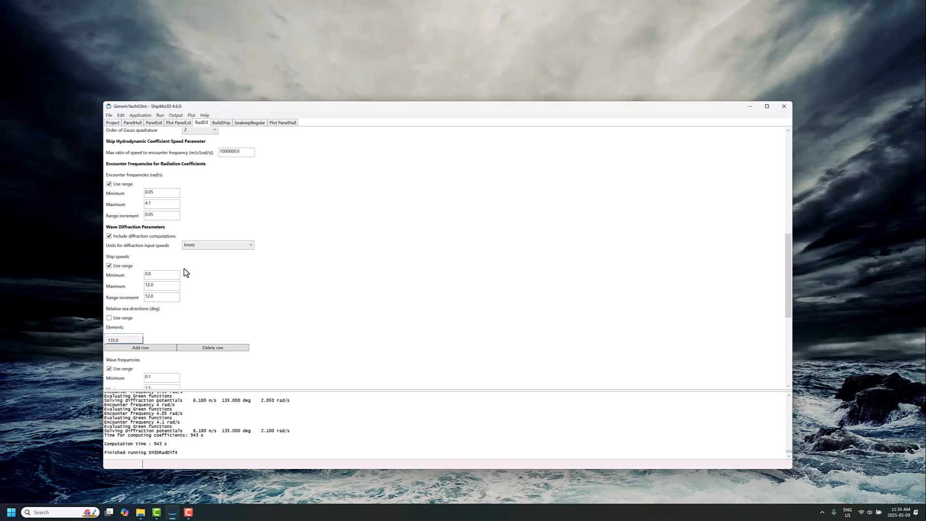
left_click(154, 274)
scroll(161, 293, "down", 2)
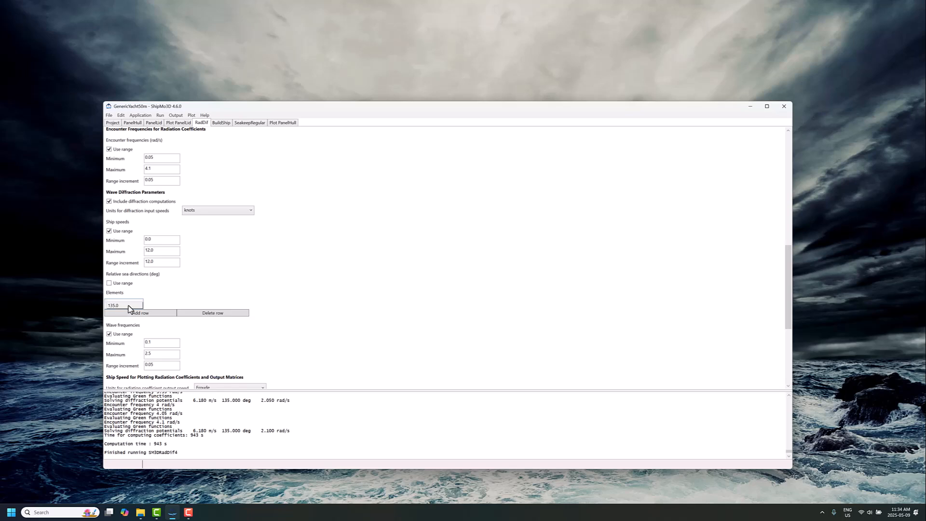
scroll(202, 334, "down", 2)
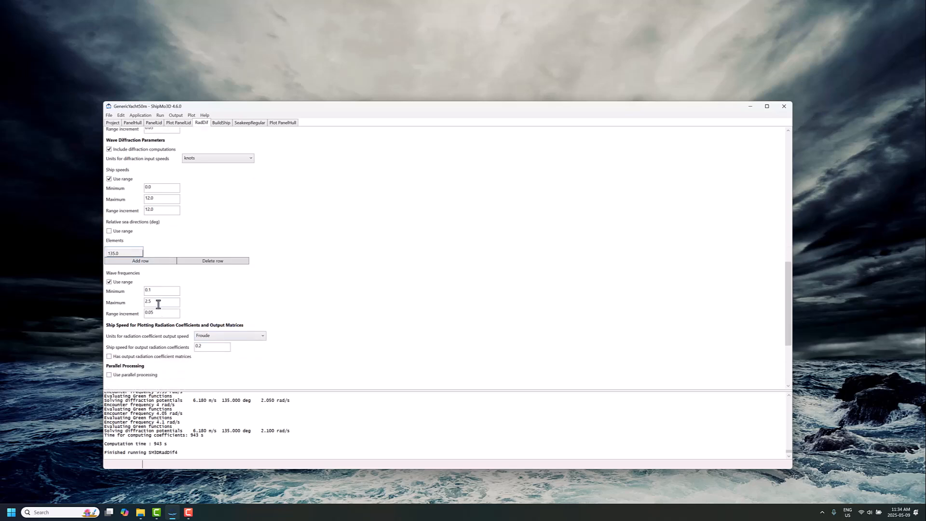
left_click(150, 302)
scroll(178, 311, "down", 3)
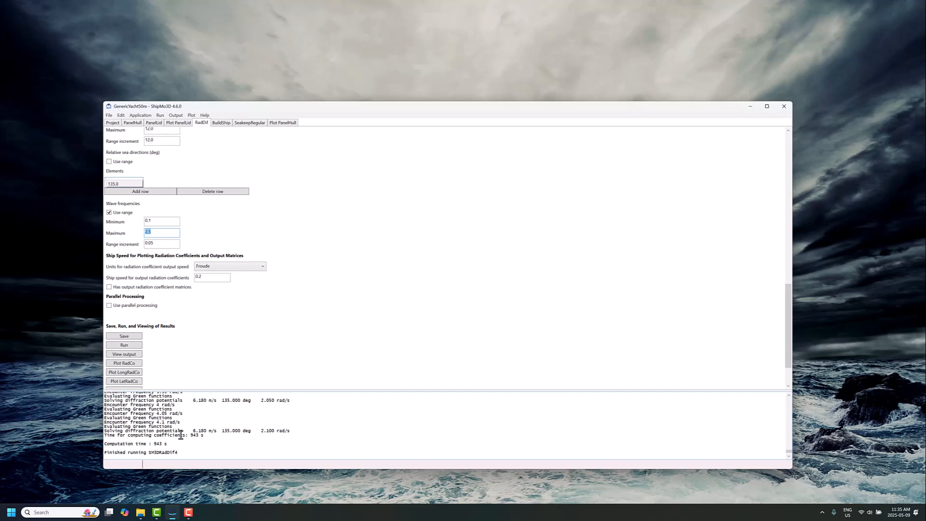
scroll(168, 245, "up", 2)
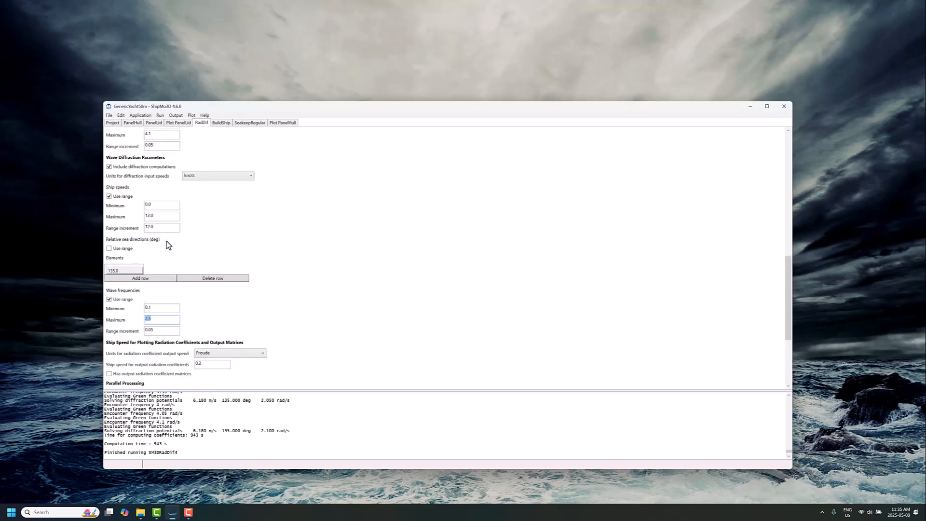
scroll(148, 340, "down", 2)
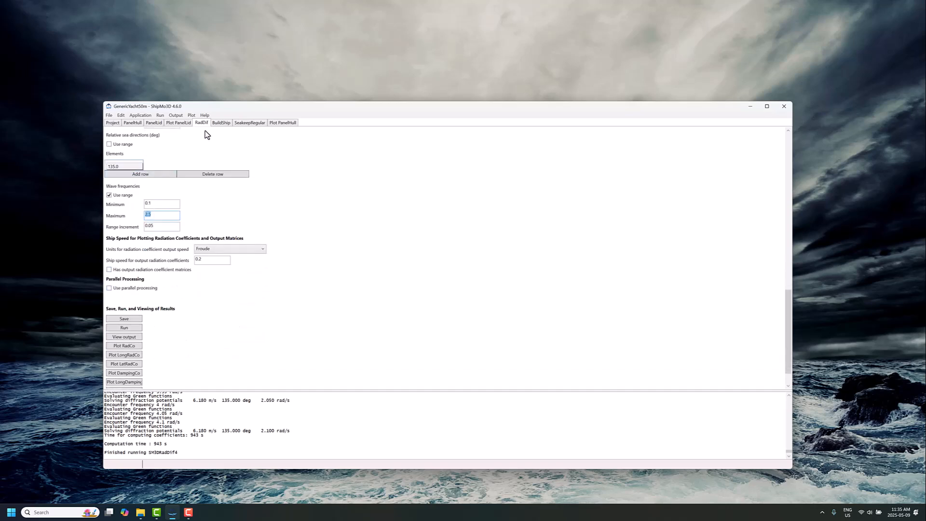
scroll(242, 122, "up", 1)
scroll(243, 123, "down", 1)
- Review the BuildShip inputs, including the hull radiation and diffraction file name
left_click(221, 123)
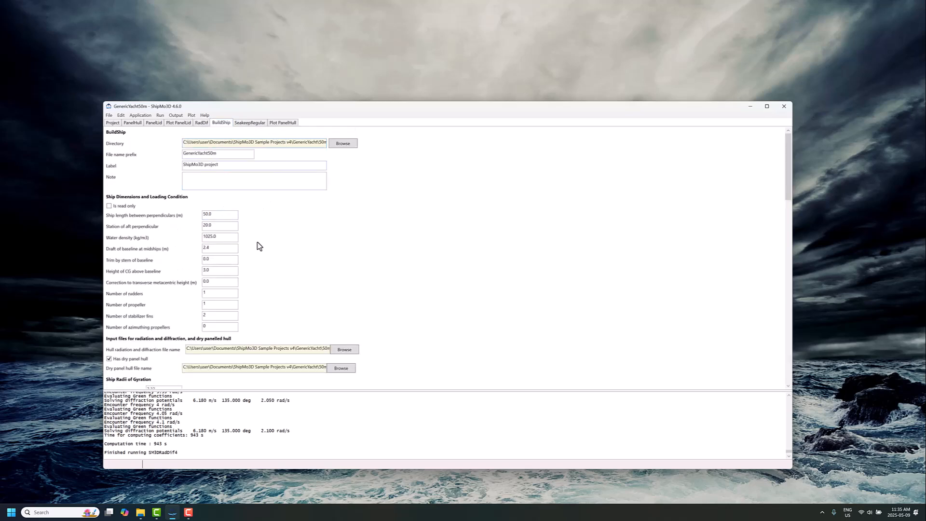
scroll(254, 308, "down", 1)
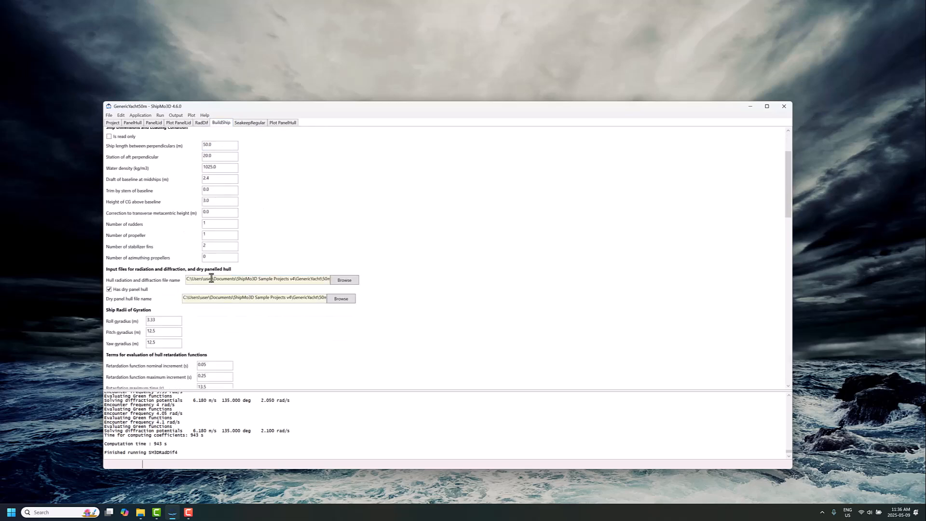
left_click_drag(211, 278, 379, 279)
left_click(287, 280)
scroll(273, 338, "down", 2)
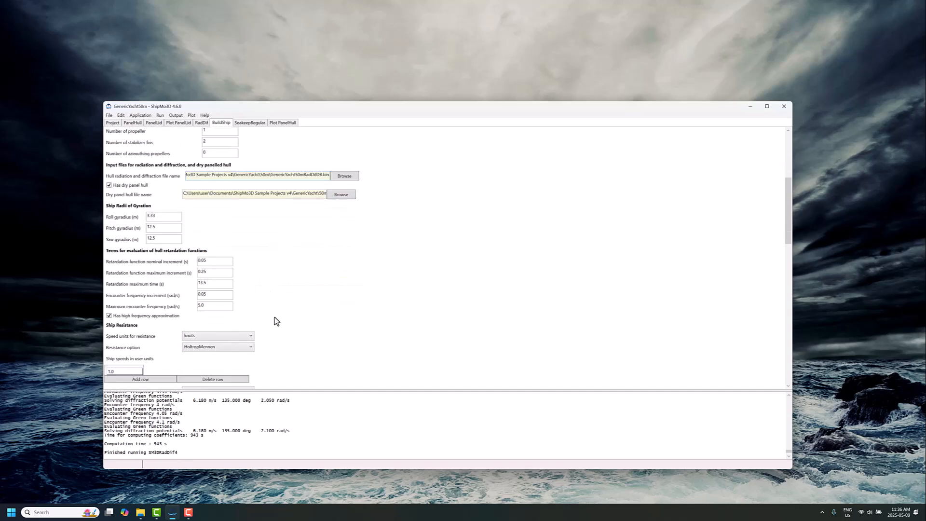
scroll(275, 319, "down", 10)
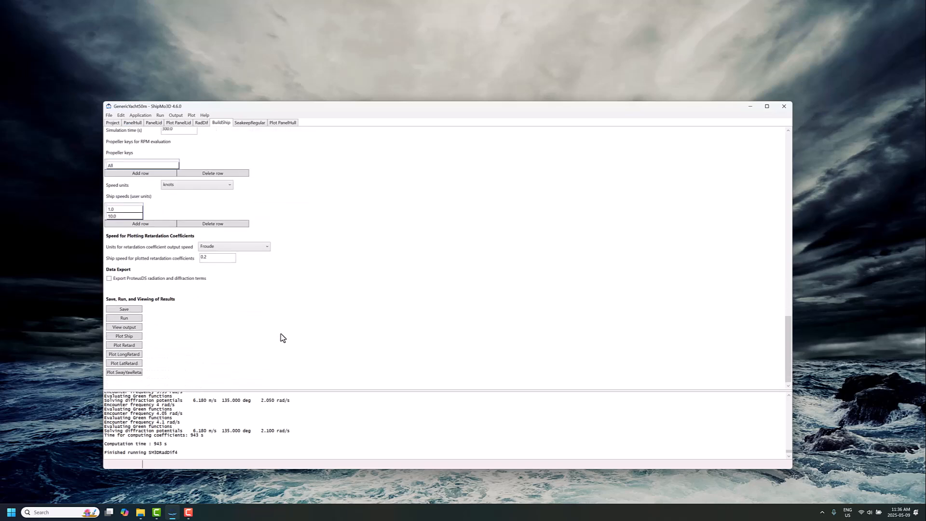
- Run BuildShip and acknowledge the completion message
left_click(126, 319)
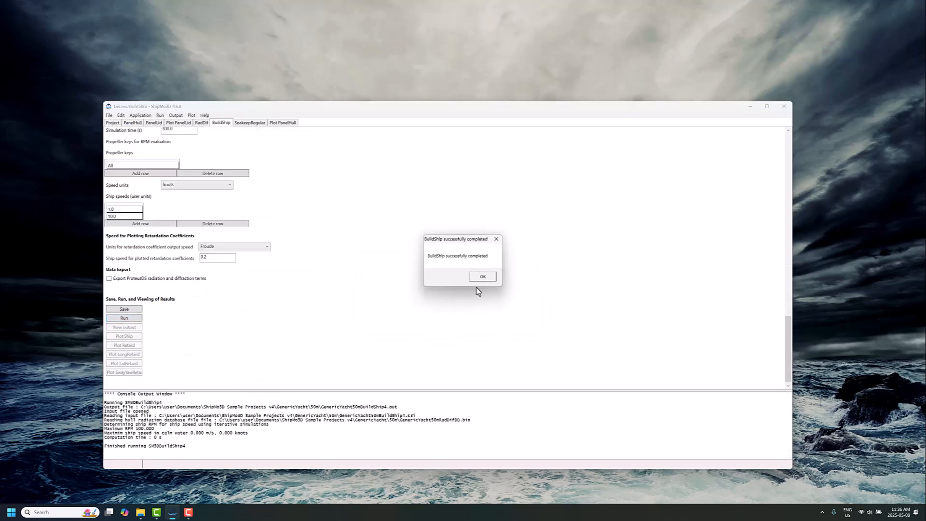
left_click(485, 276)
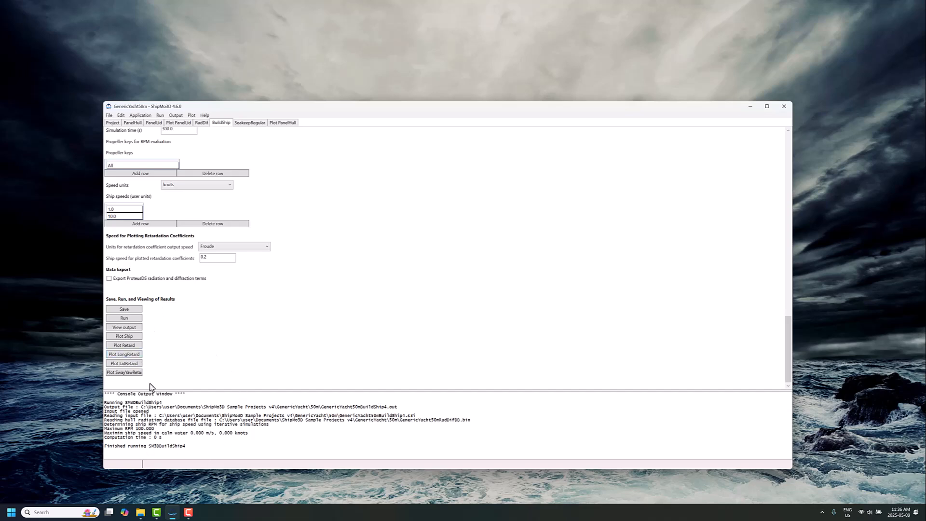
scroll(240, 355, "up", 3)
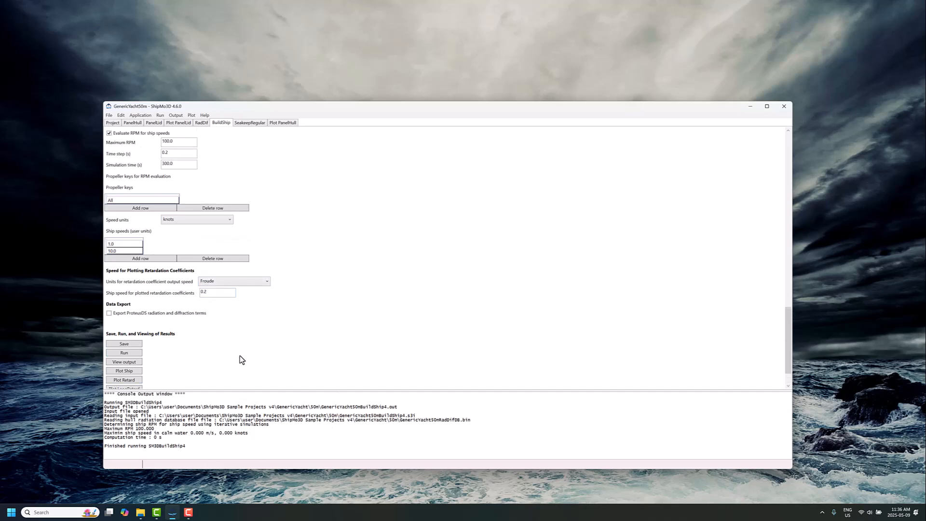
scroll(273, 333, "up", 7)
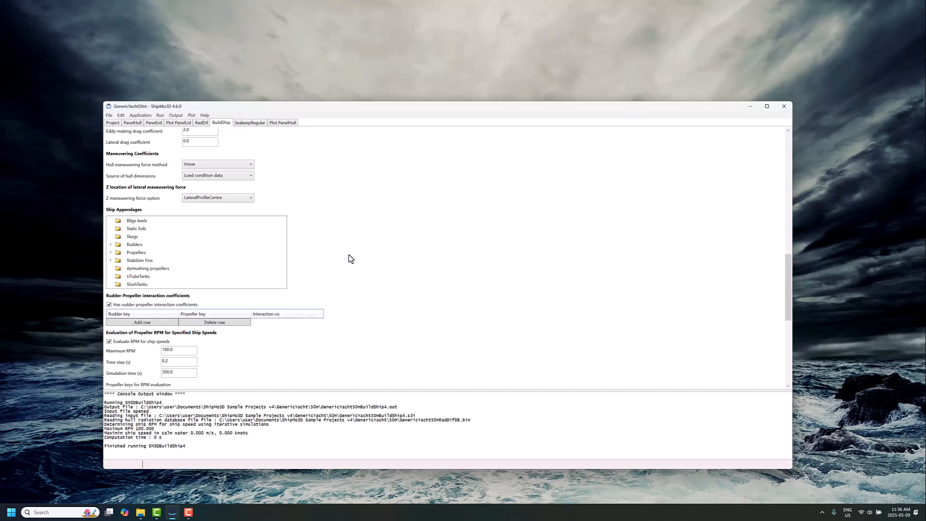
scroll(338, 255, "down", 7)
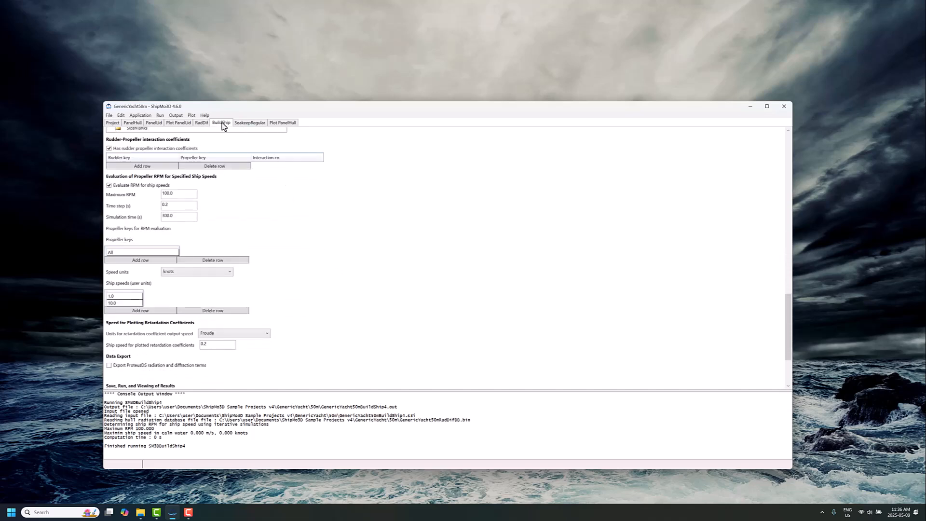
- In SeakeepRegular, choose GenericYacht50mShipForMotionDB.bin as the ship for motion database file
left_click(250, 126)
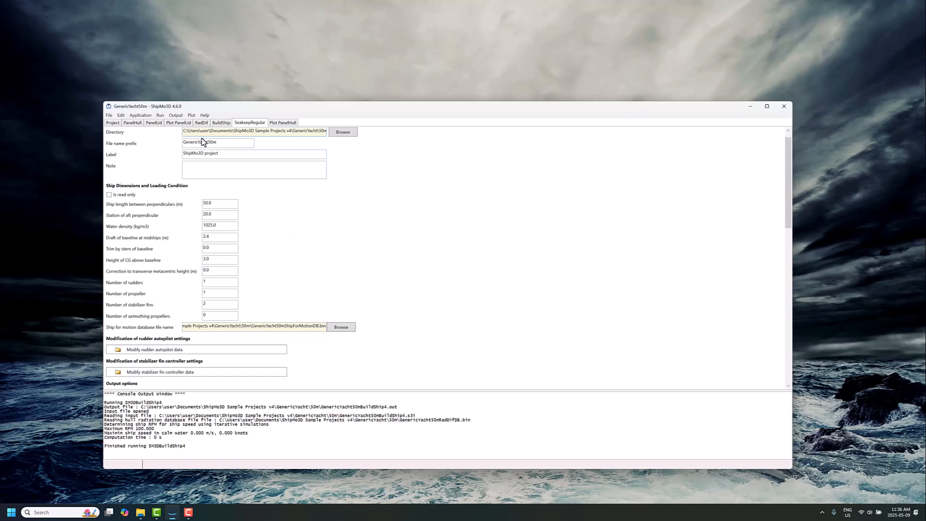
scroll(270, 255, "down", 3)
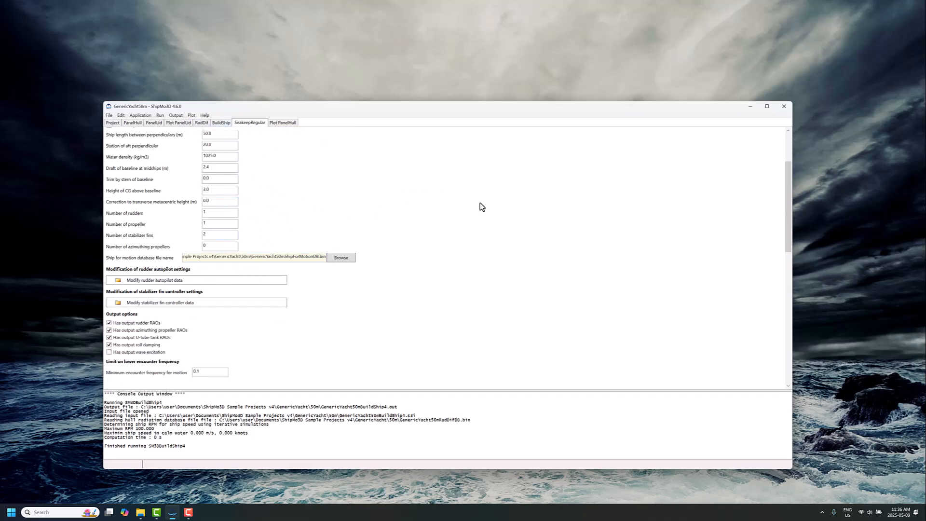
left_click(333, 260)
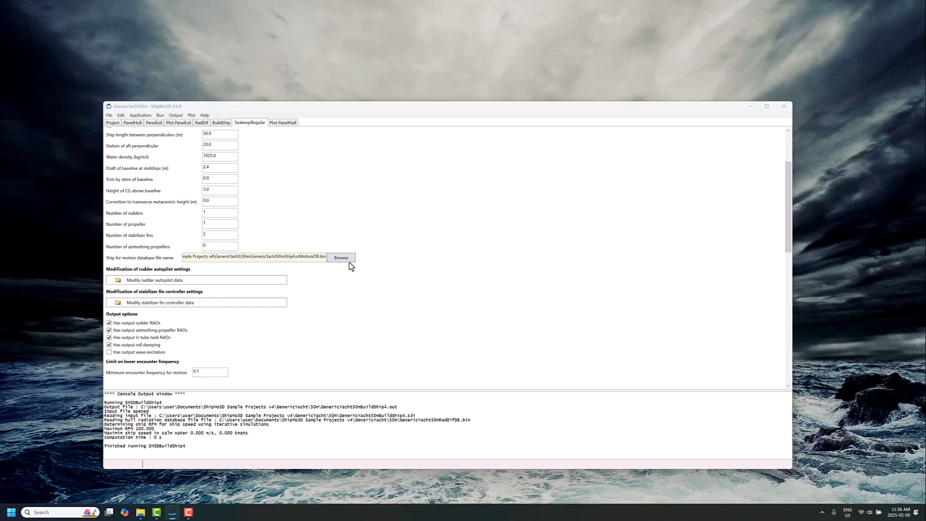
left_click(223, 169)
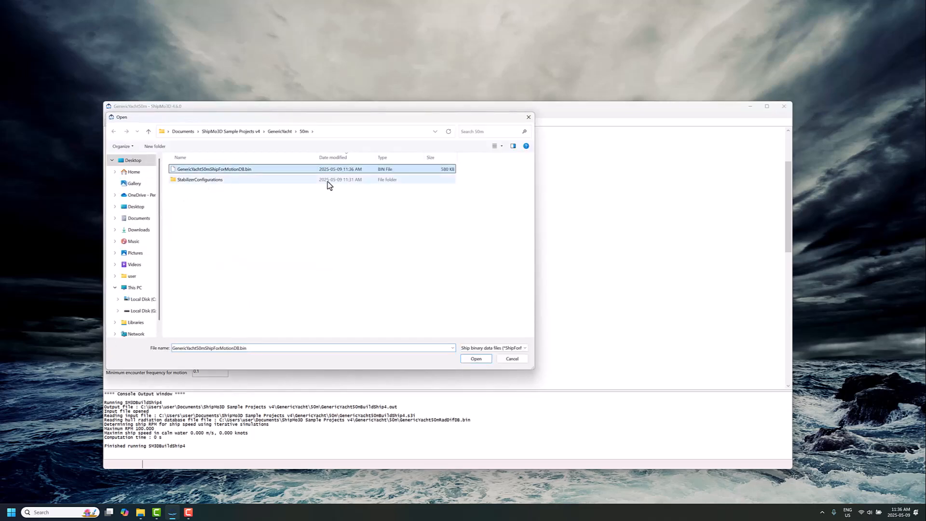
left_click(475, 358)
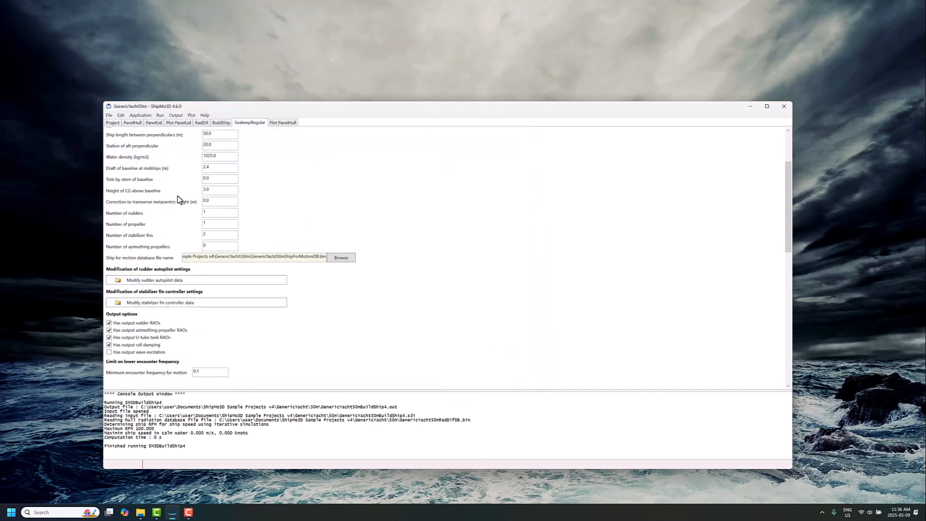
- Set the SeakeepRegular wave frequency maximum to 2.5 rad/s
scroll(327, 328, "down", 4)
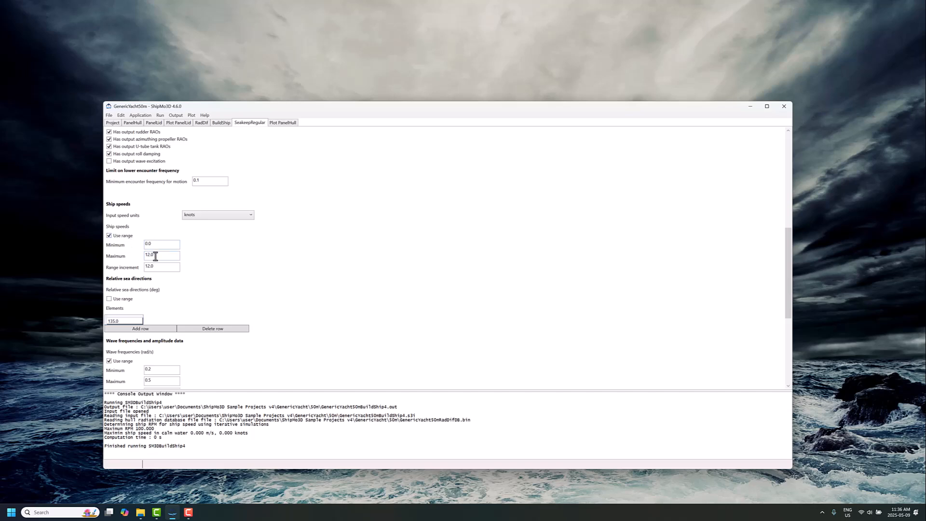
scroll(146, 314, "down", 1)
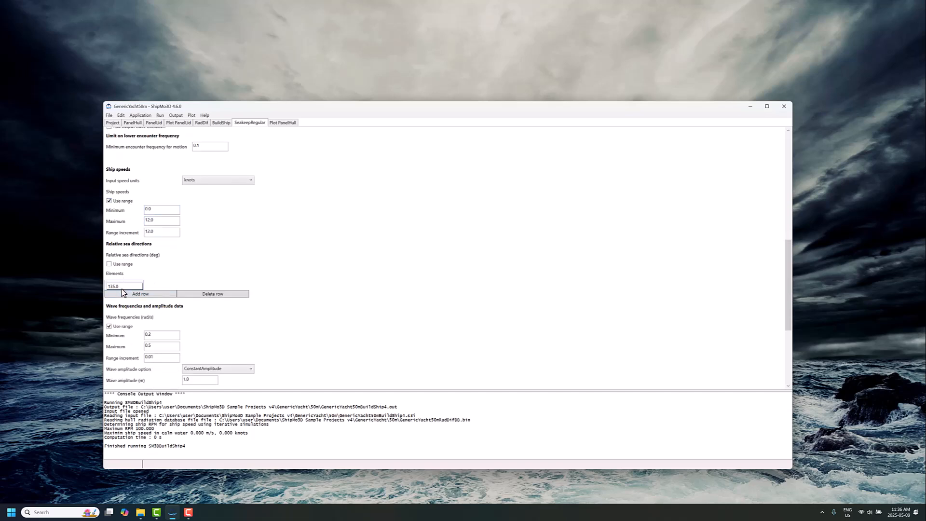
scroll(144, 294, "down", 2)
double_click(151, 294)
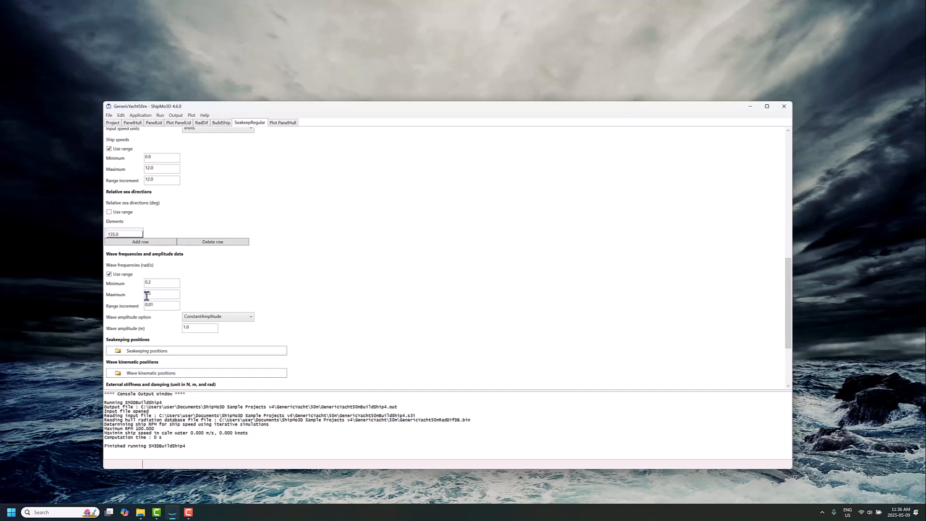
type("2.5")
- Save and run SeakeepRegular, then acknowledge the completion message
scroll(164, 300, "down", 2)
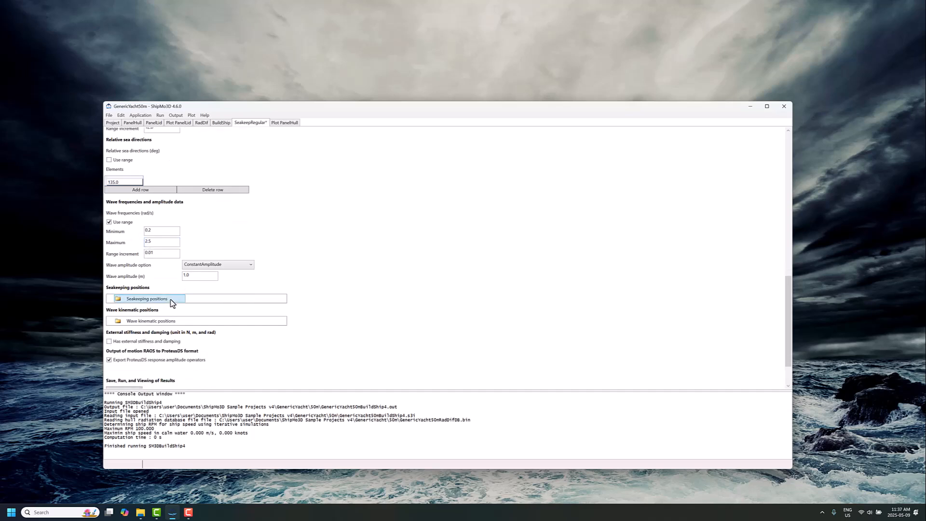
scroll(202, 337, "down", 2)
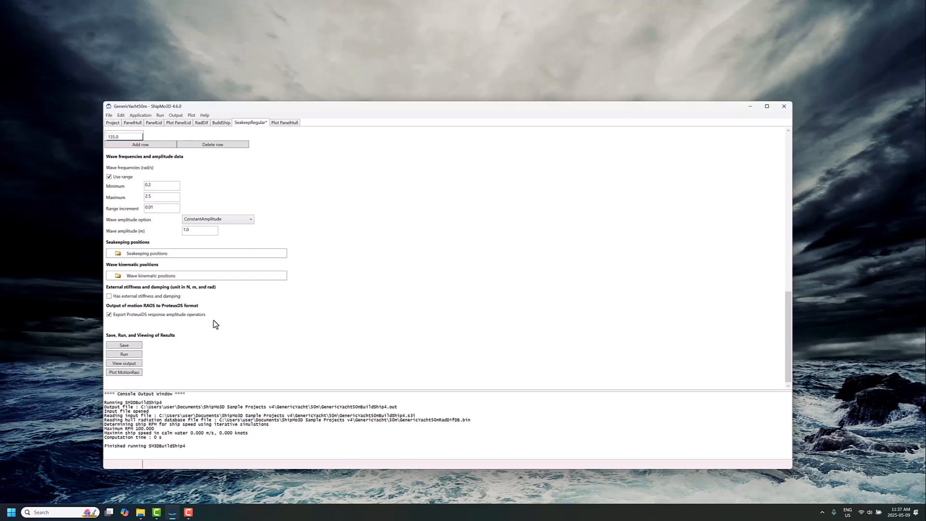
left_click(135, 346)
left_click(133, 355)
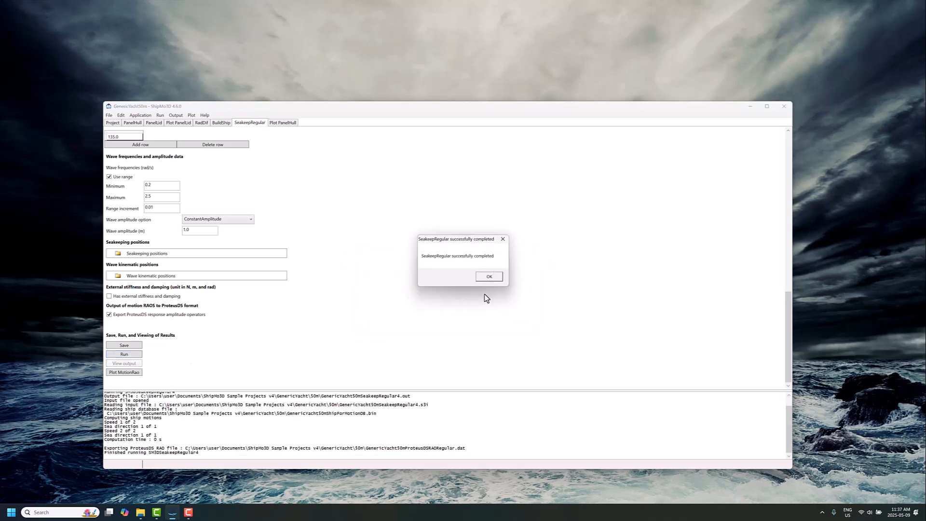
left_click(480, 277)
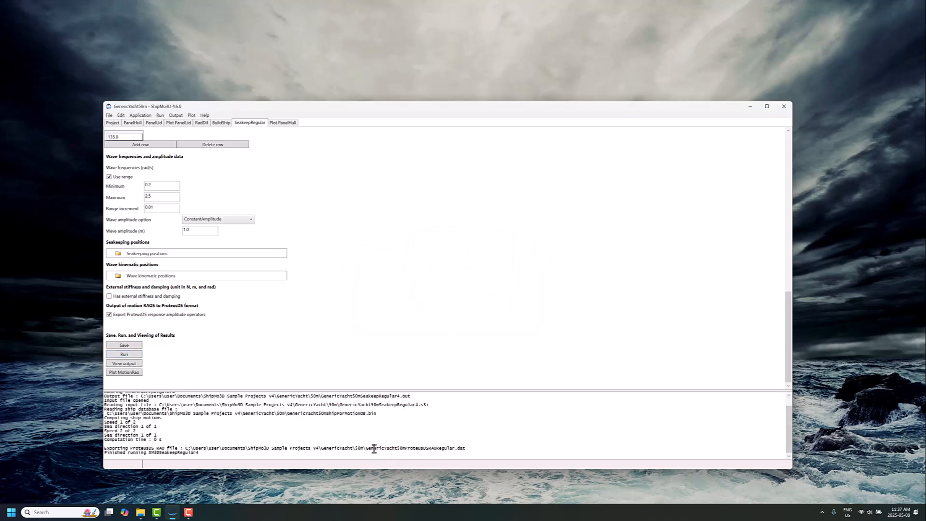
- Highlight the exported ProteusDS RAO file path in the console output and minimize the window
left_click_drag(365, 449, 467, 448)
left_click(750, 107)
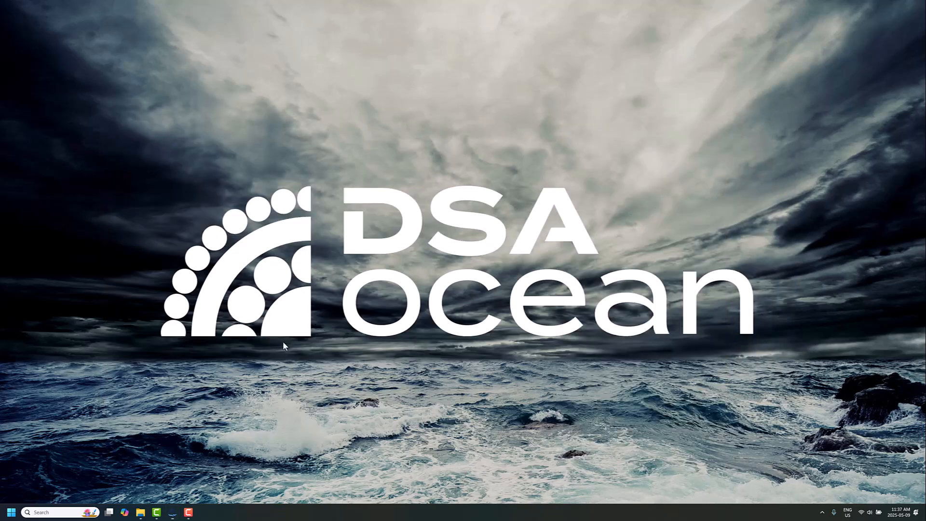
- Switch to ProteusDS Ship Motion Toolbox by launching it and reposition its window
left_click(10, 511)
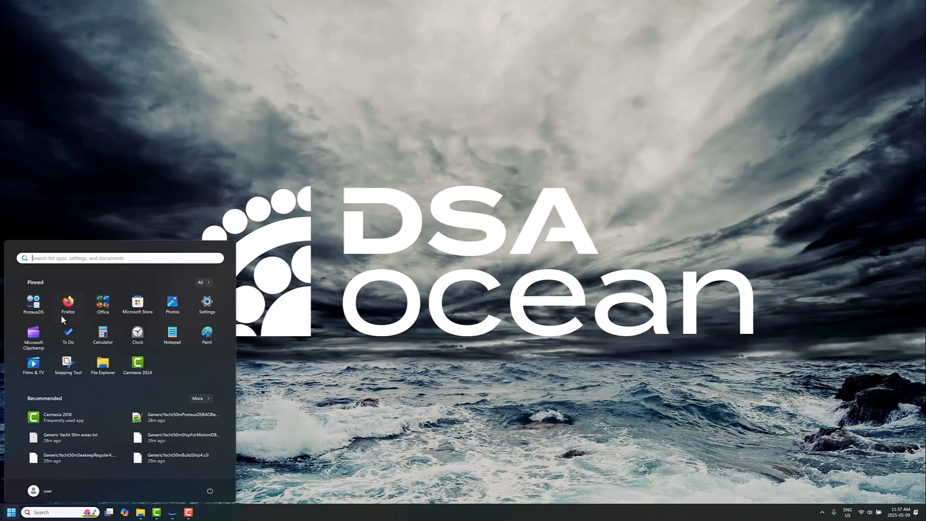
left_click(32, 298)
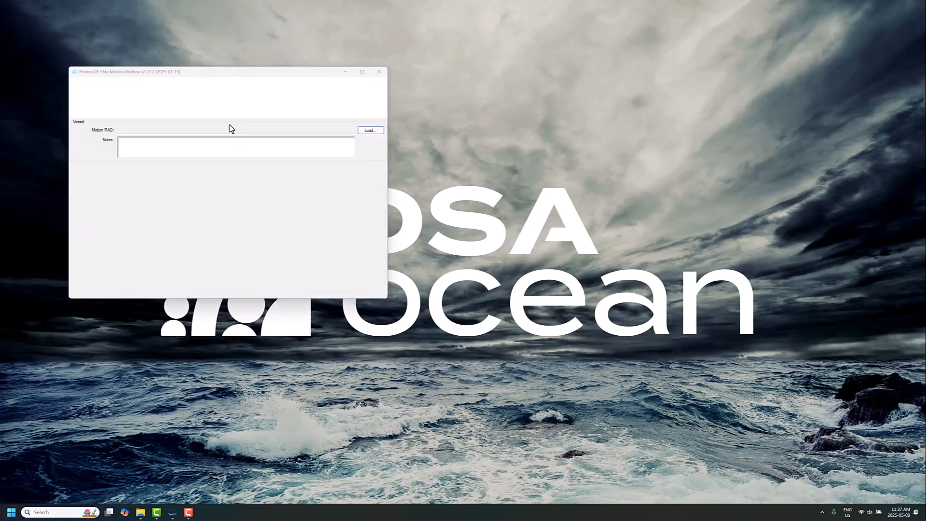
left_click_drag(239, 73, 244, 203)
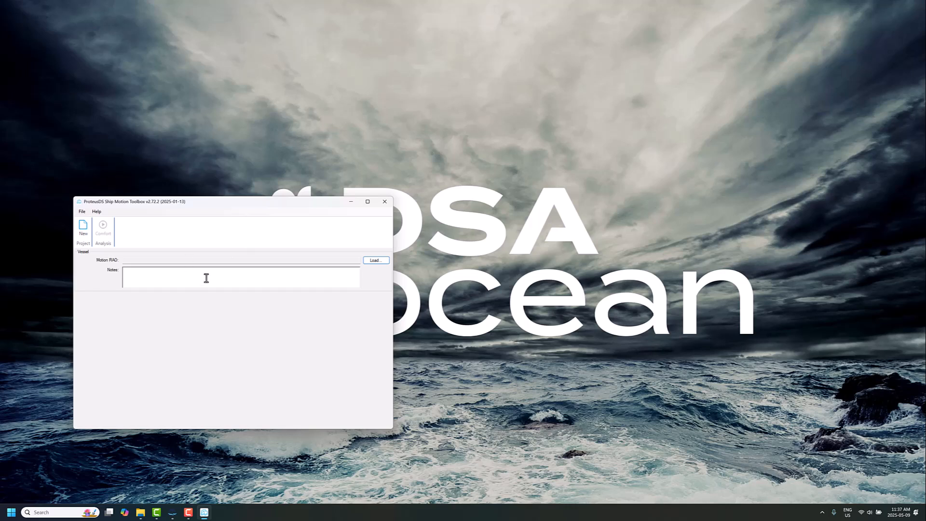
- Load the GenericYacht50mProteusDSRAORegular.dat file as the vessel's motion RAO
left_click(376, 261)
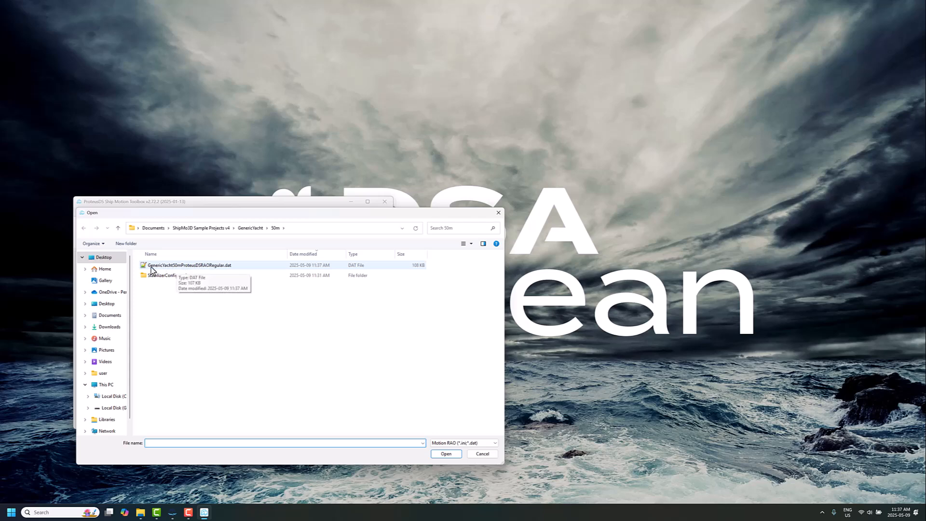
left_click(189, 266)
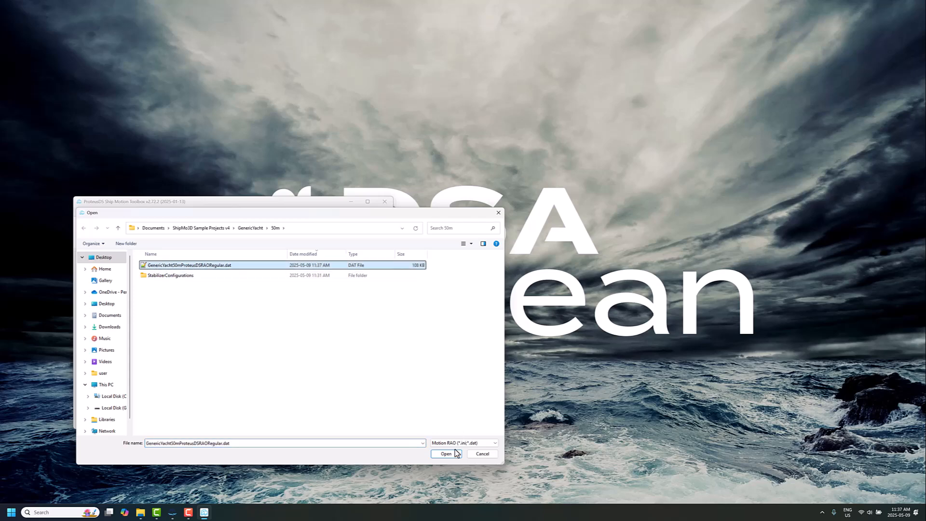
left_click(446, 453)
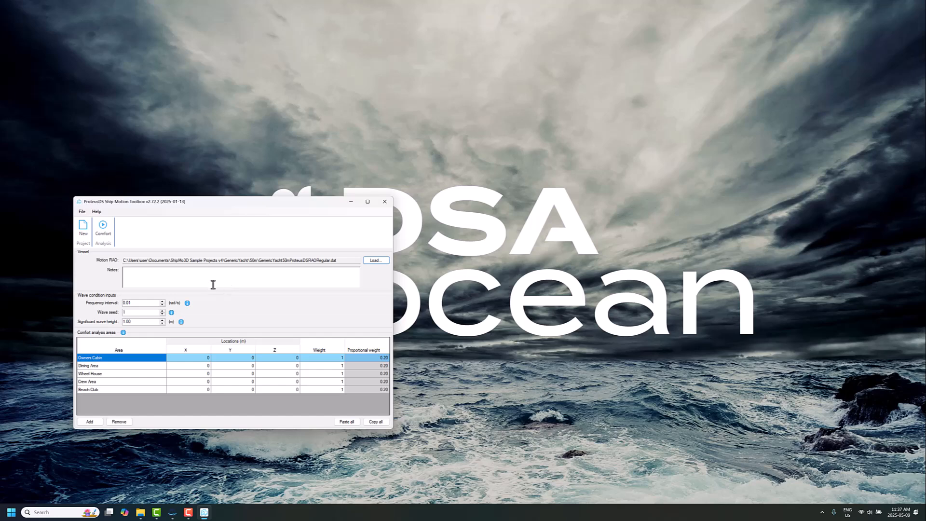
- Enter the note "Bare hull evaluation, 1.5m" and set the significant wave height to 1.5 m
left_click(211, 282)
left_click(140, 321)
left_click(140, 512)
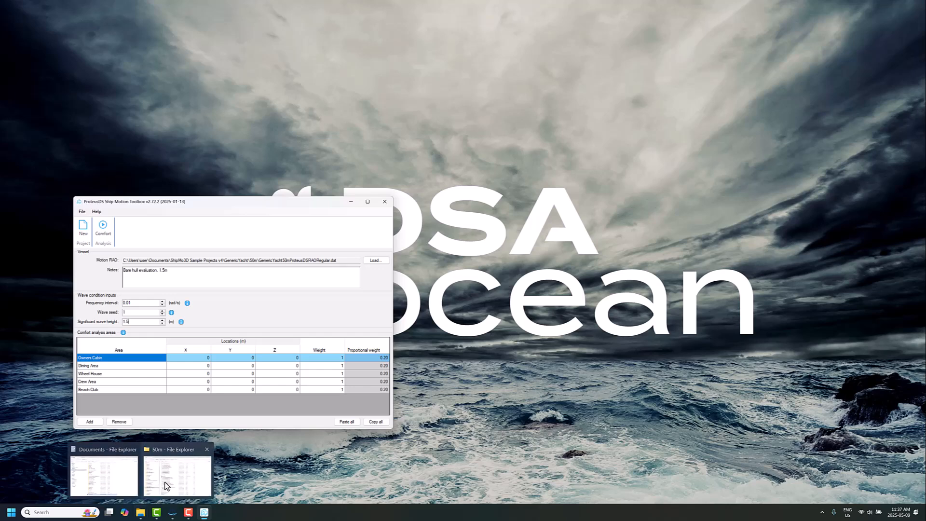
left_click(140, 510)
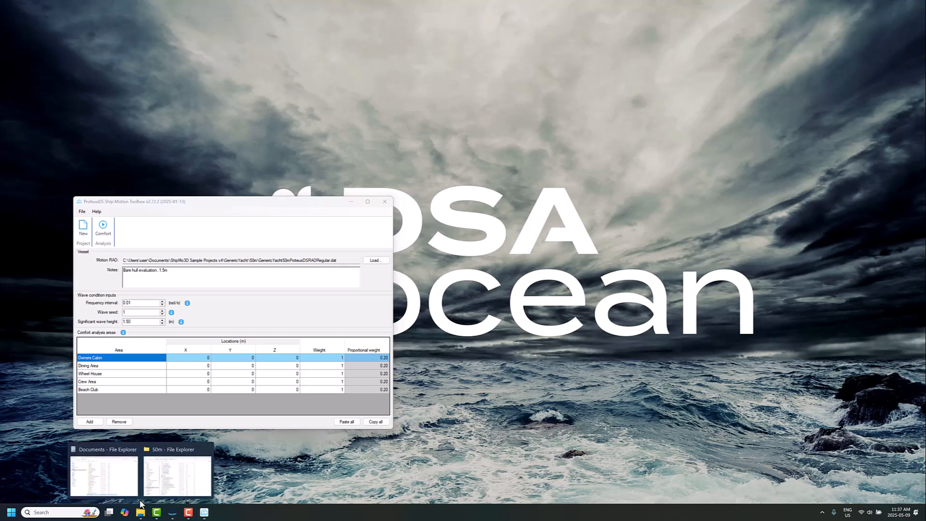
- Open Generic Yacht 50m areas.txt from the 50m folder, copy its area definition table, and close it
left_click(169, 470)
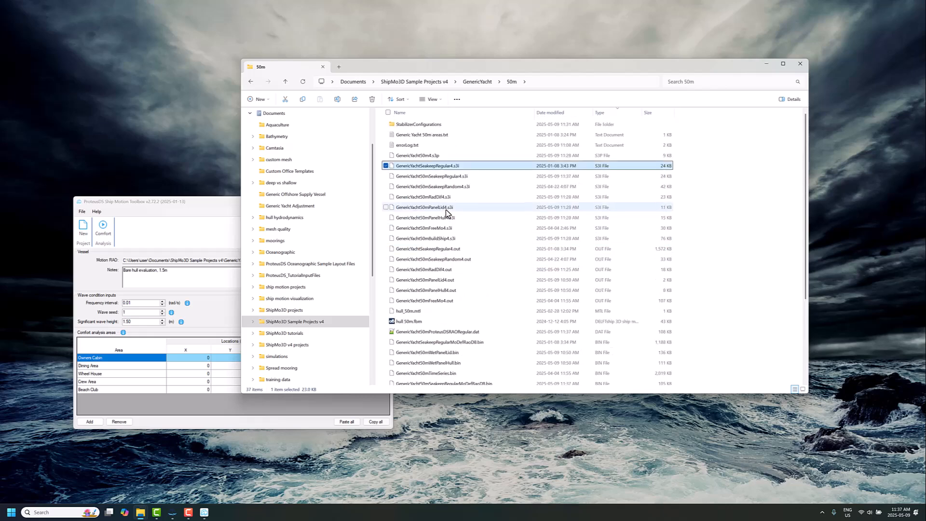
double_click(434, 134)
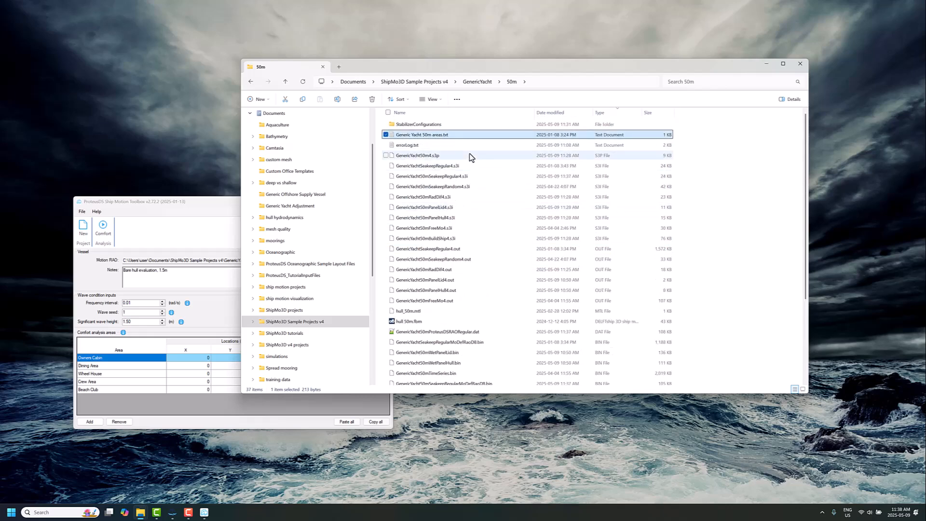
left_click_drag(320, 208, 185, 183)
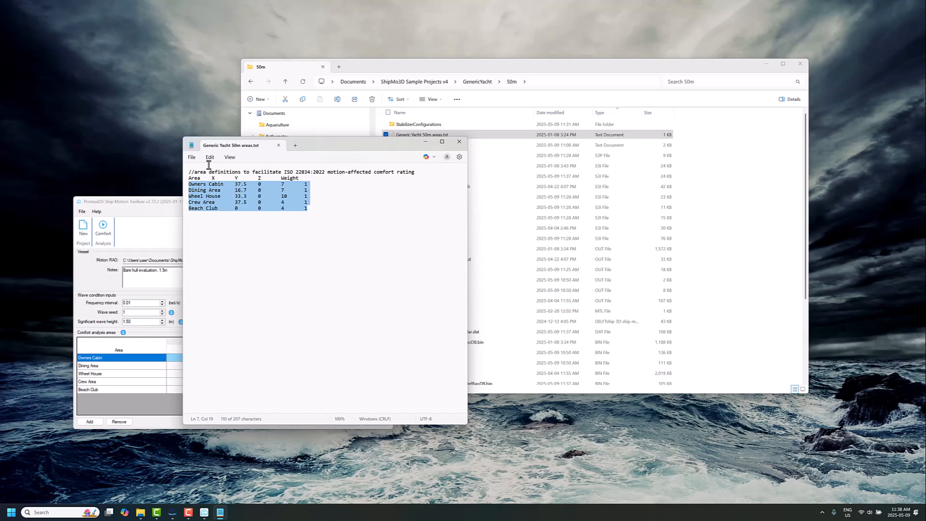
left_click(210, 157)
left_click(217, 195)
left_click(425, 144)
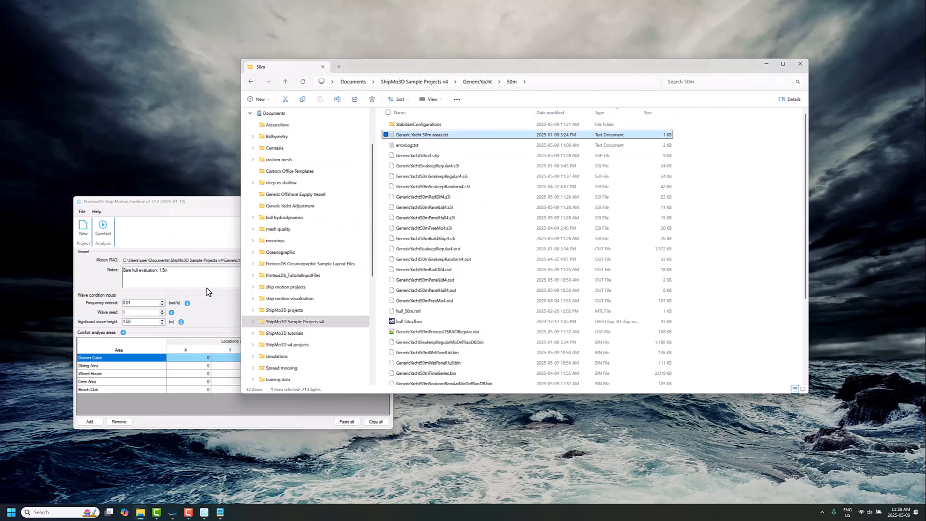
- Paste the copied area definitions into the comfort analysis areas table and run the Comfort analysis
left_click(183, 202)
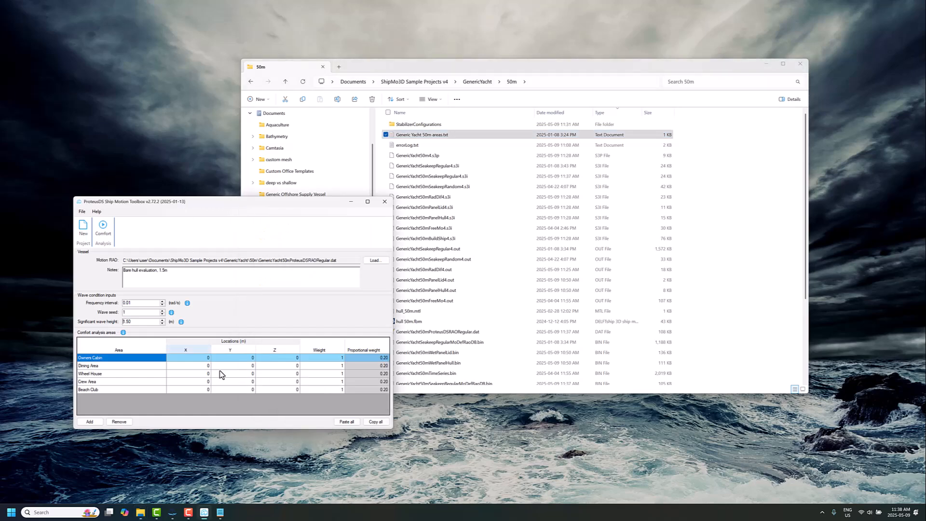
left_click(348, 422)
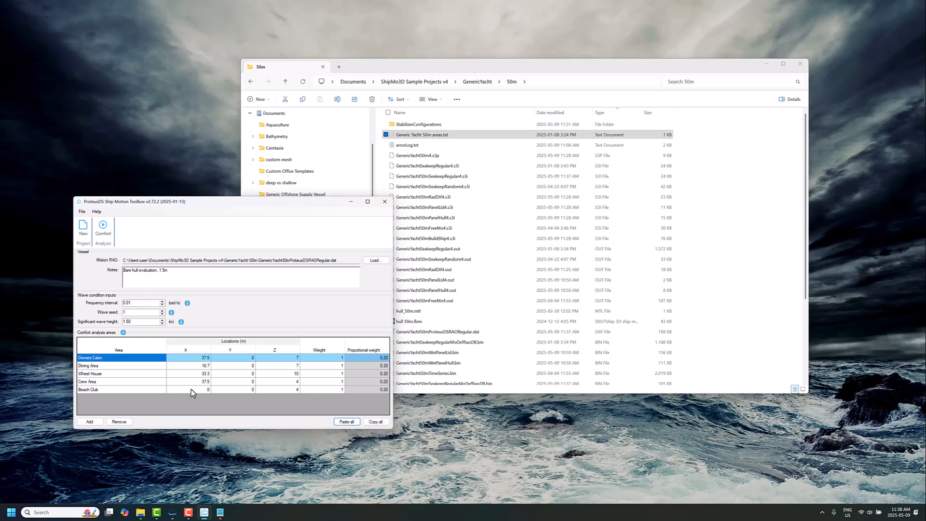
left_click(103, 227)
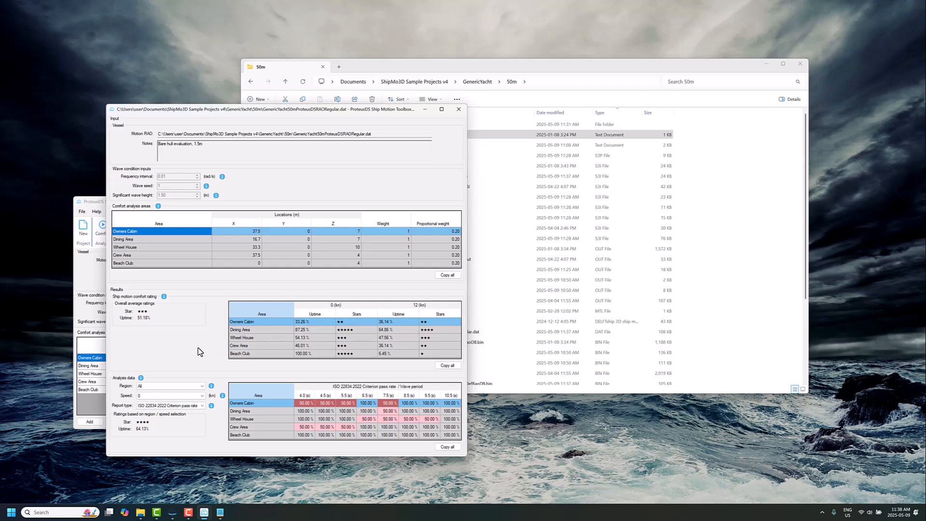
- Set the analysis data speed to 12 kn in the comfort results window
left_click_drag(364, 112, 494, 98)
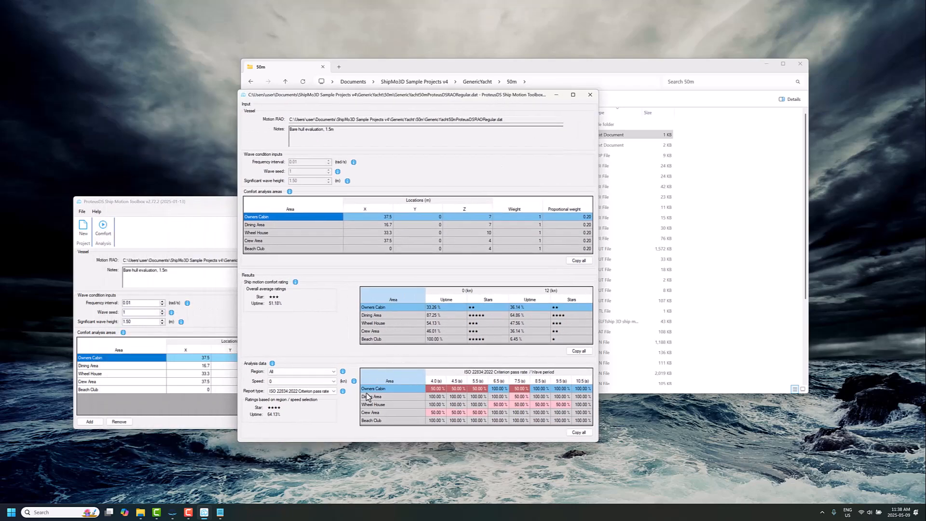
left_click(326, 382)
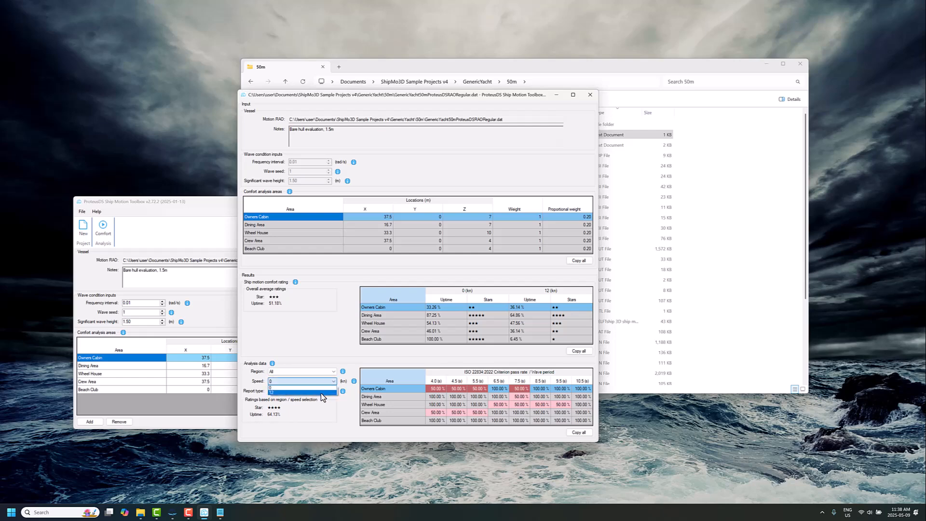
left_click(313, 392)
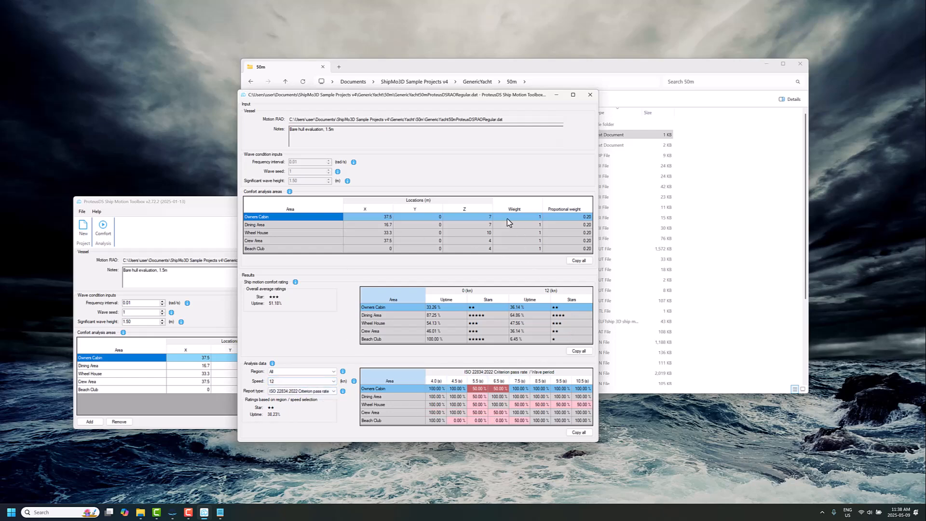